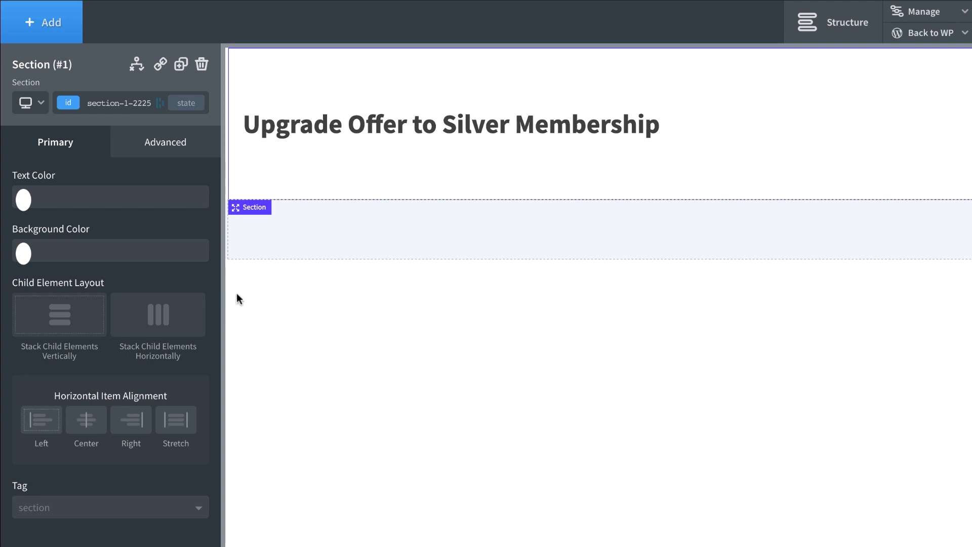
# Step: Add a first show/hide condition to the section based on Membership Level
pyautogui.click(136, 66)
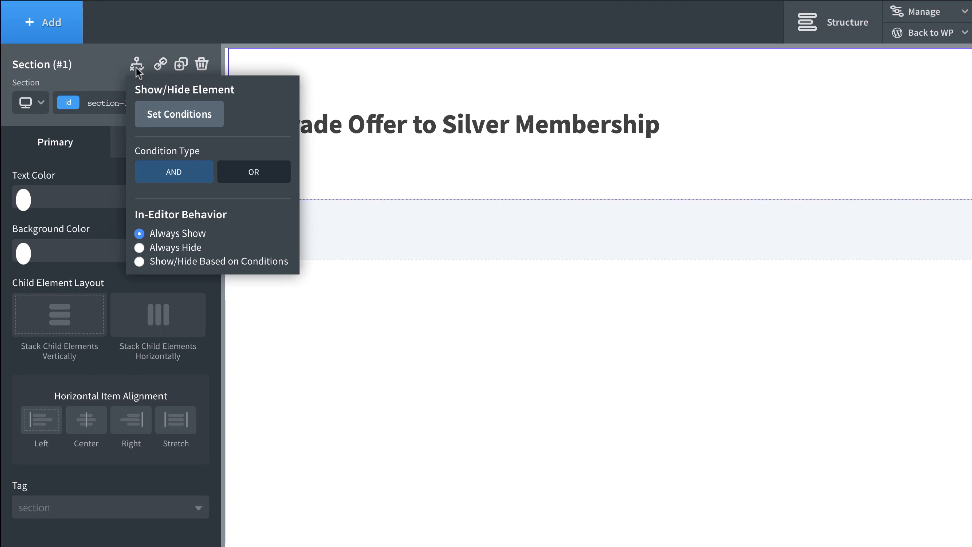
pyautogui.click(173, 122)
pyautogui.click(181, 112)
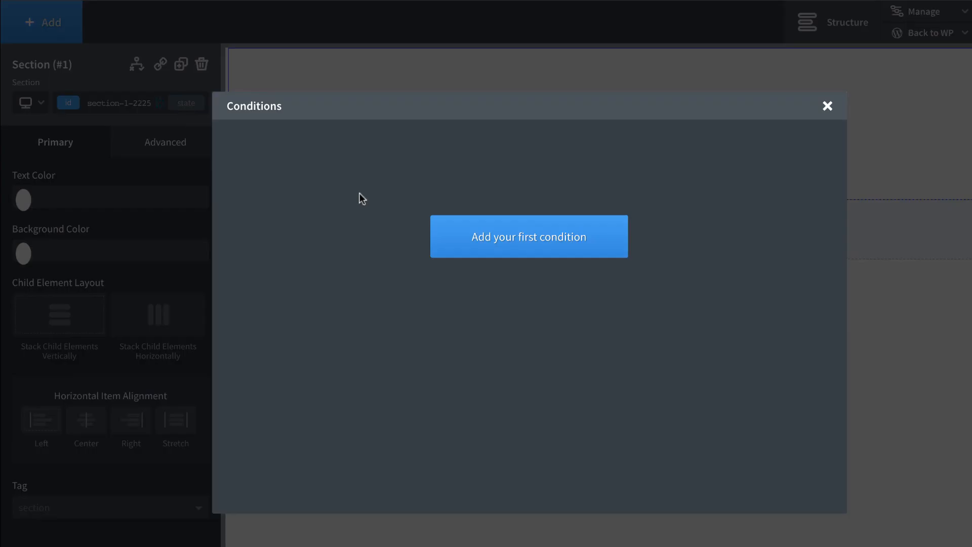
pyautogui.click(488, 242)
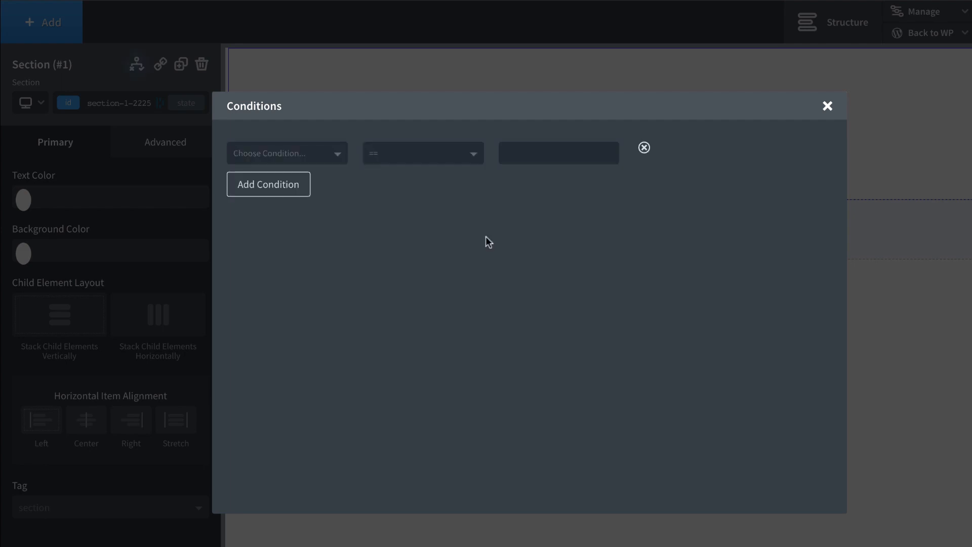
pyautogui.click(282, 151)
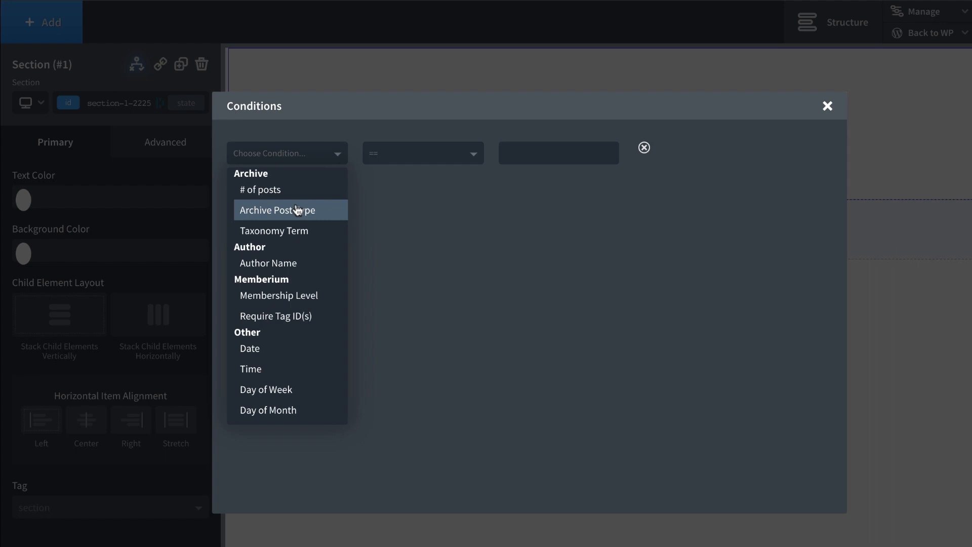
pyautogui.scroll(-5, 297, 328)
pyautogui.scroll(2, 297, 321)
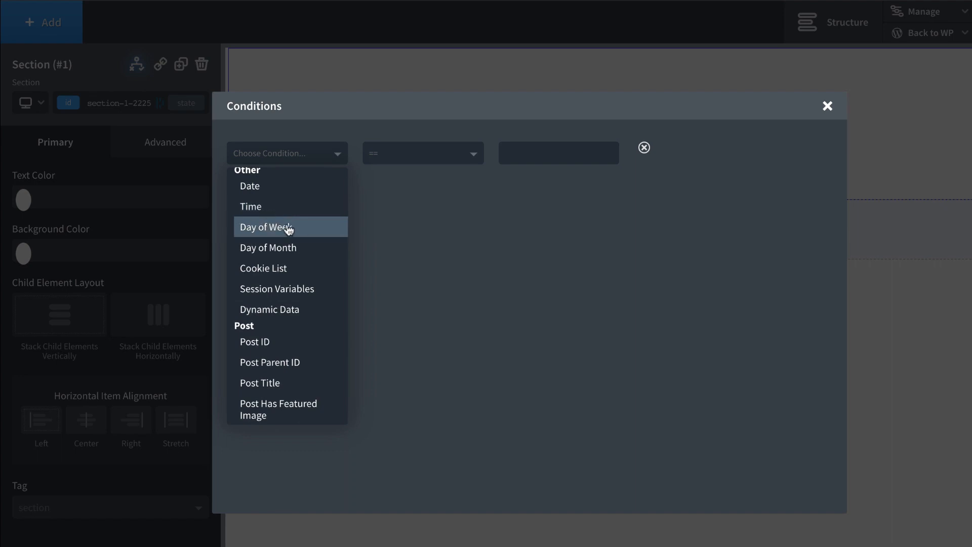
pyautogui.scroll(3, 288, 229)
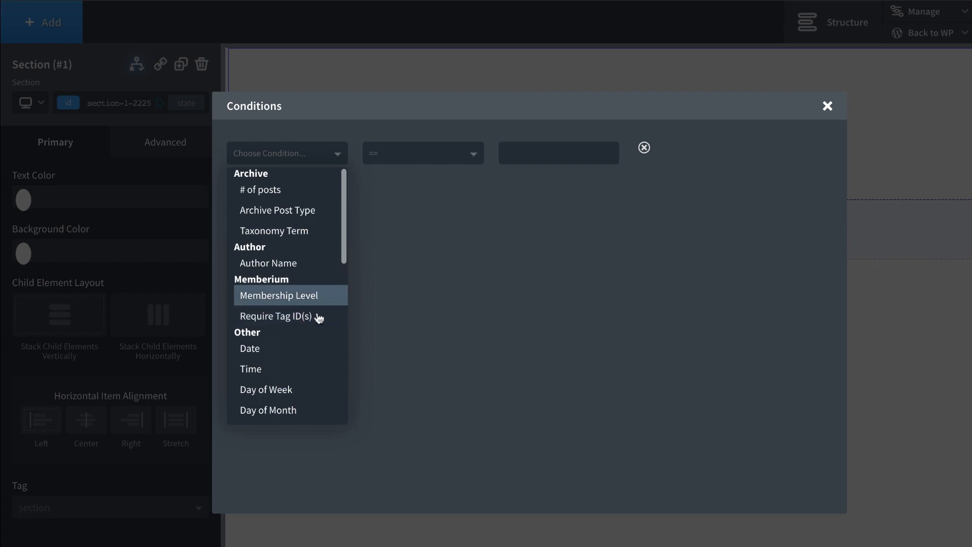
pyautogui.click(310, 294)
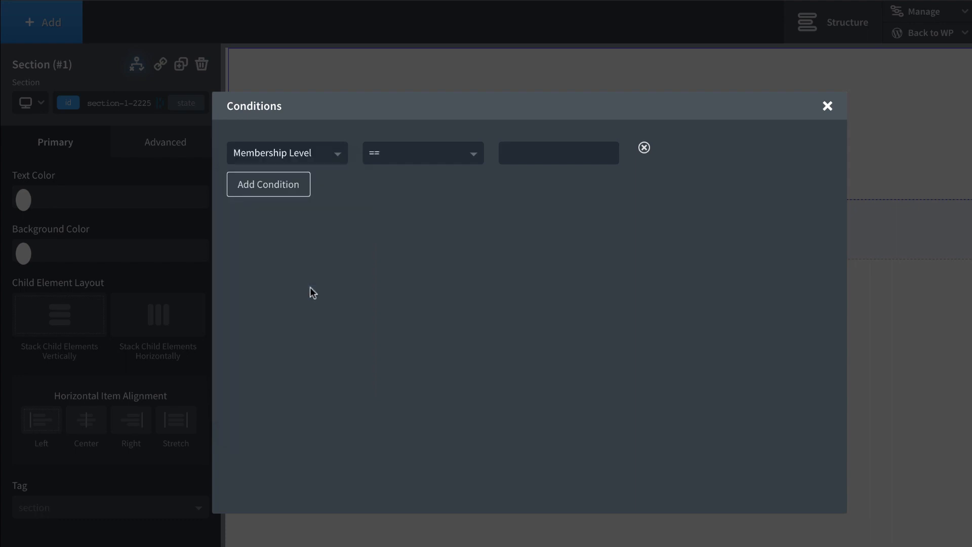
# Step: Keep the membership condition's operator at == and set its value to Silver (0)
pyautogui.click(462, 157)
pyautogui.click(462, 158)
pyautogui.click(530, 155)
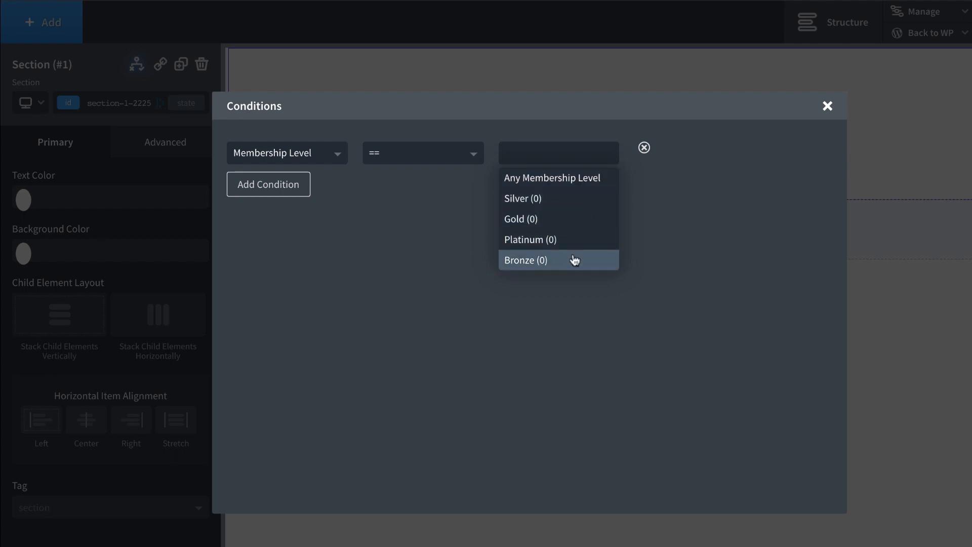
pyautogui.click(586, 202)
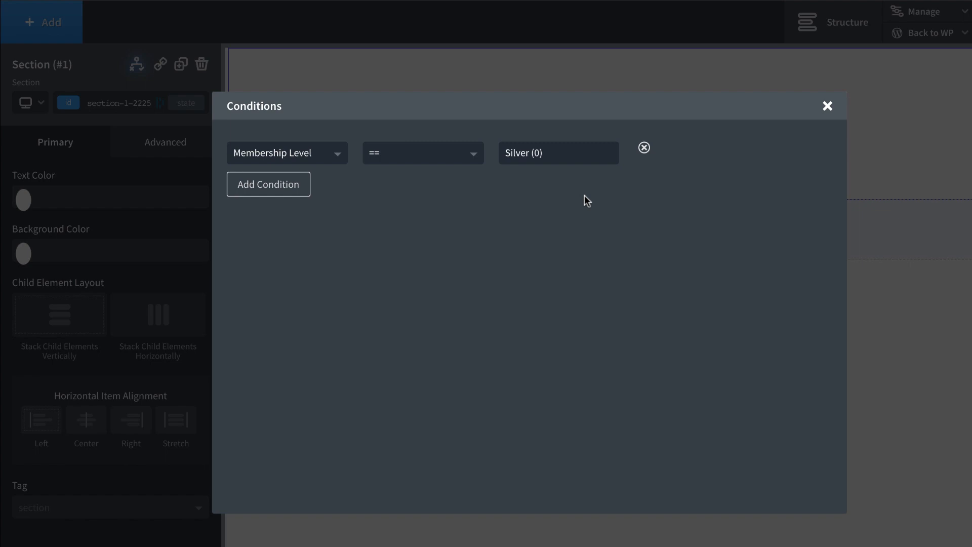
# Step: Add a second, blank condition row below the membership condition and close the conditions dialog
pyautogui.click(273, 189)
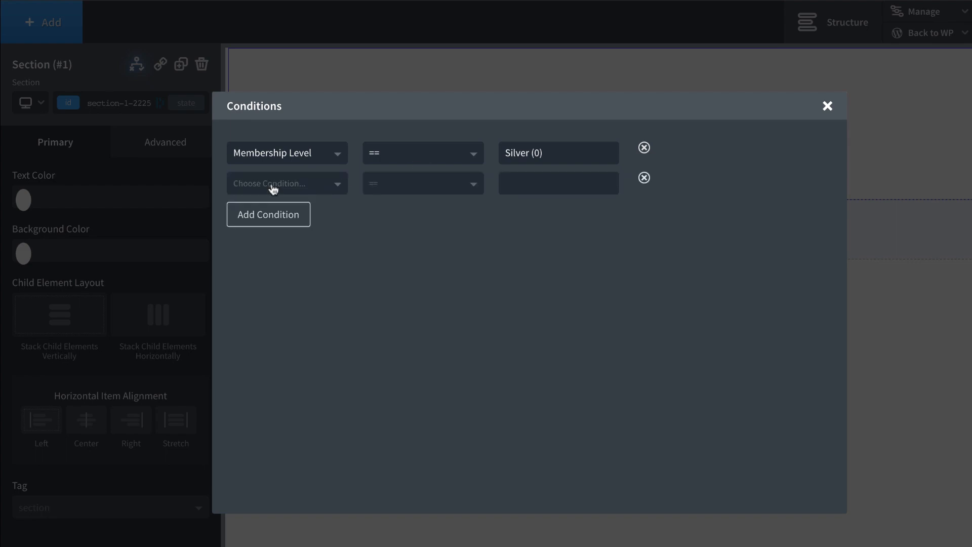
pyautogui.click(273, 187)
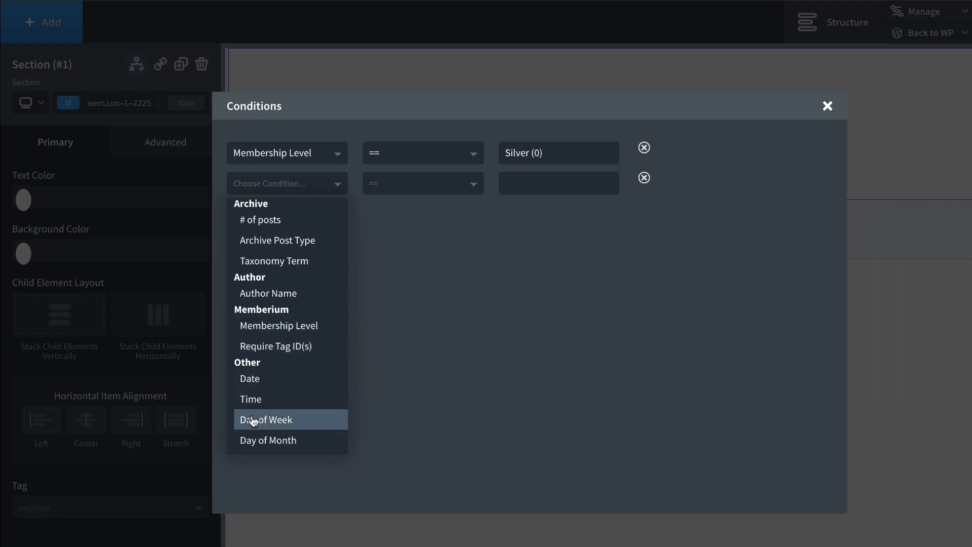
pyautogui.click(826, 104)
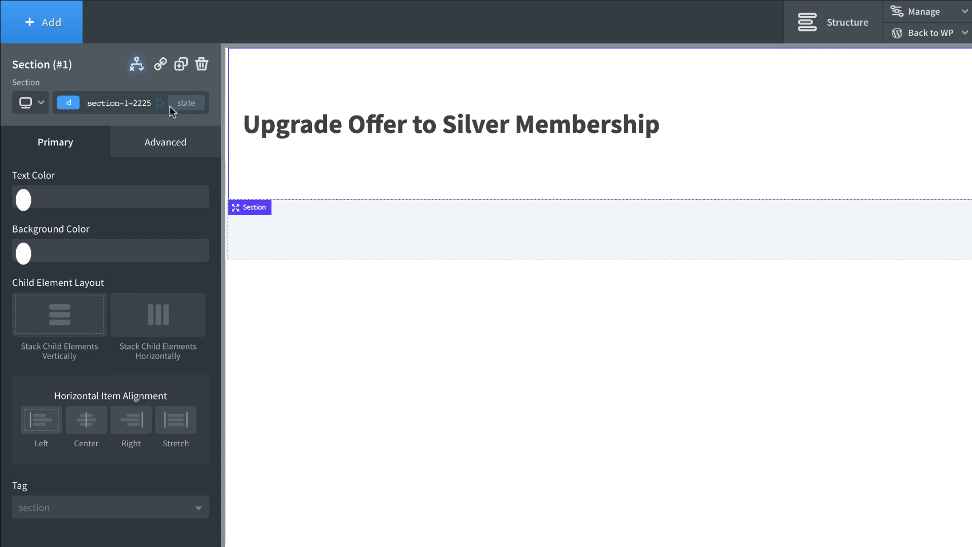
# Step: Switch the section's condition type to OR and back to AND
pyautogui.click(133, 64)
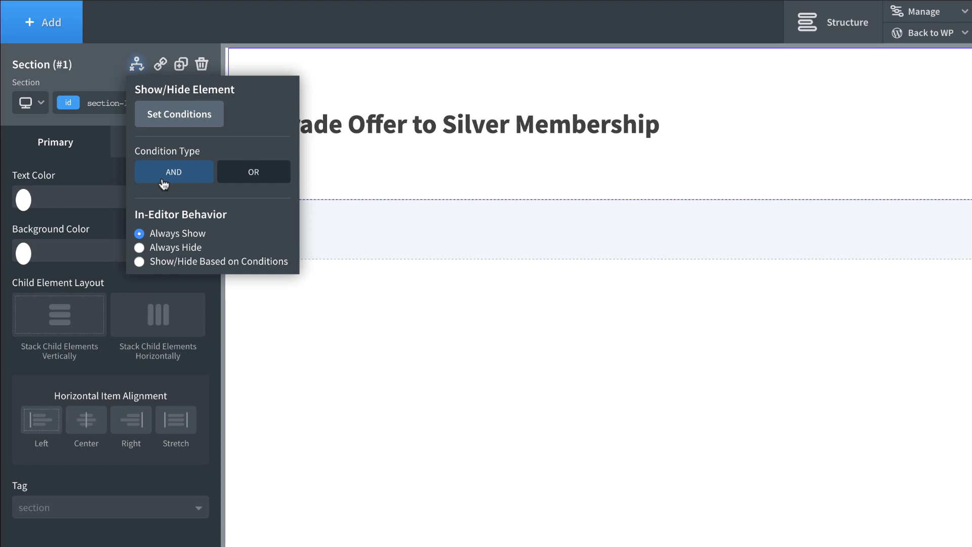
pyautogui.click(237, 185)
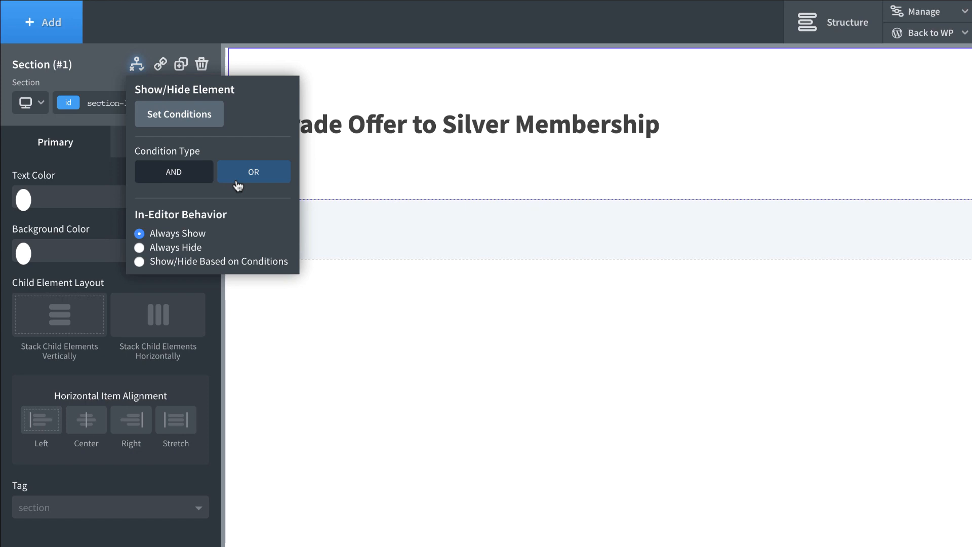
pyautogui.click(183, 173)
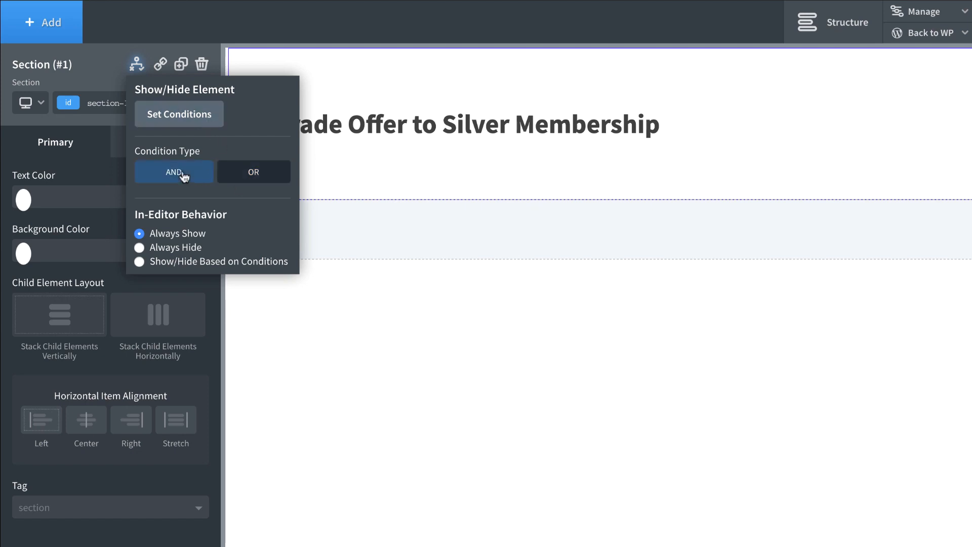
# Step: Reopen the section's conditions and set the blank second condition to Require Tag ID(s) with the value Gold (122)
pyautogui.click(195, 119)
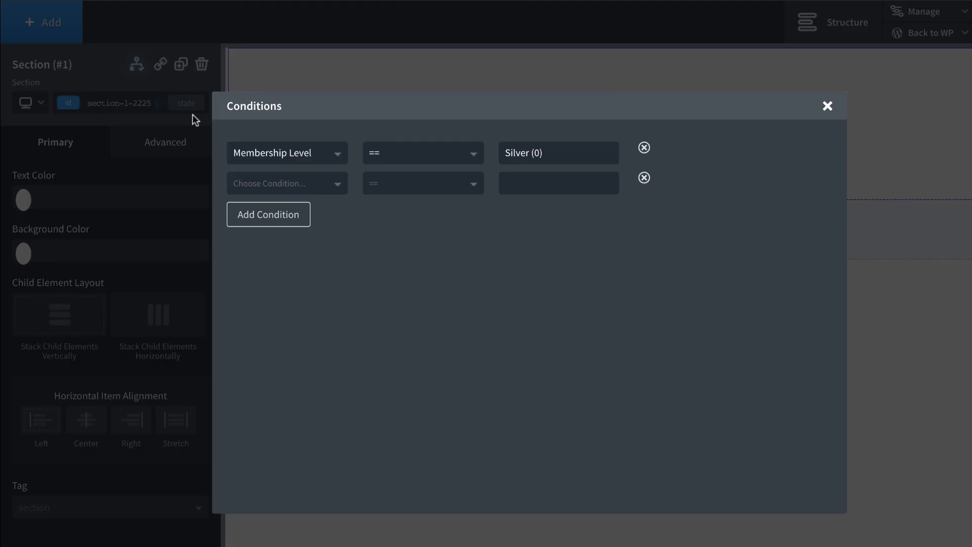
pyautogui.click(300, 188)
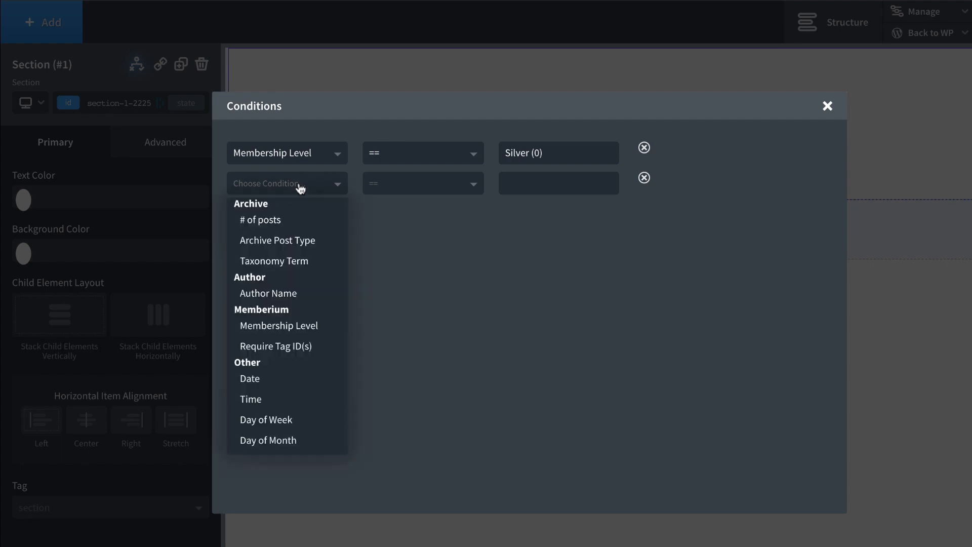
pyautogui.click(301, 346)
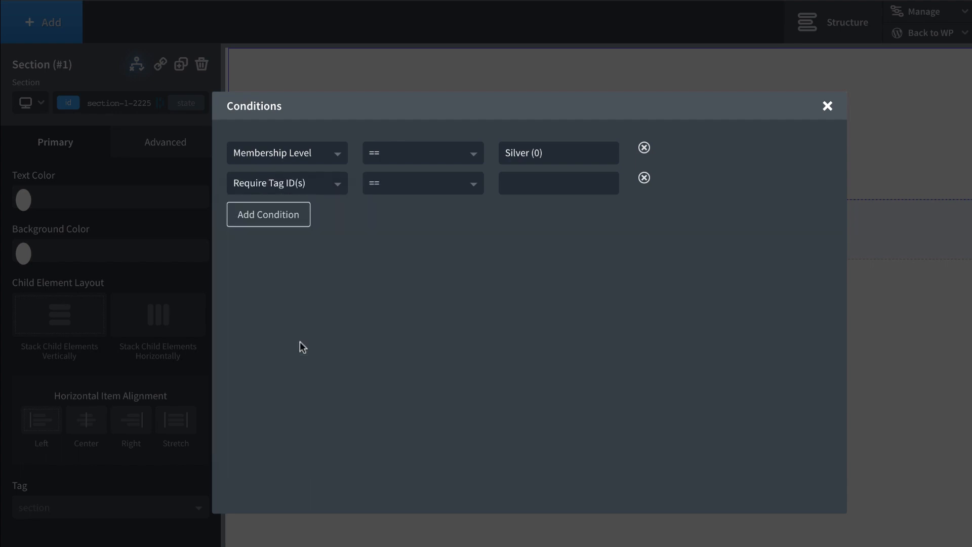
pyautogui.click(526, 182)
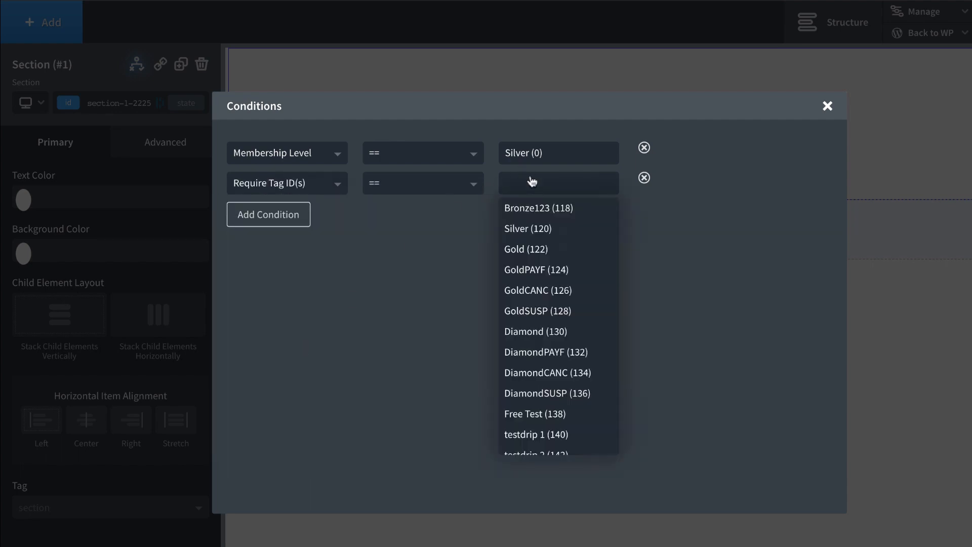
pyautogui.click(535, 256)
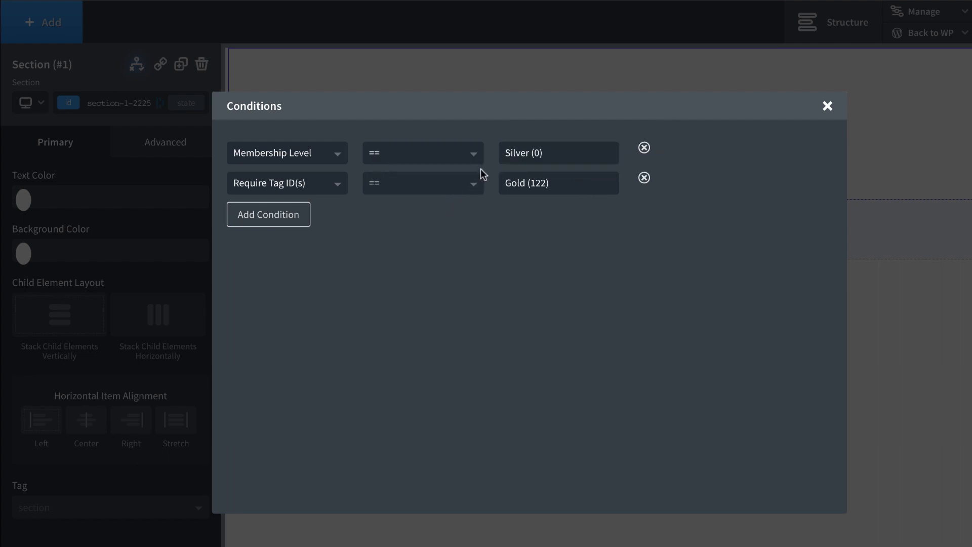
# Step: Set the operator of the Require Tag ID(s) condition to !=
pyautogui.click(472, 155)
pyautogui.click(471, 157)
pyautogui.click(473, 186)
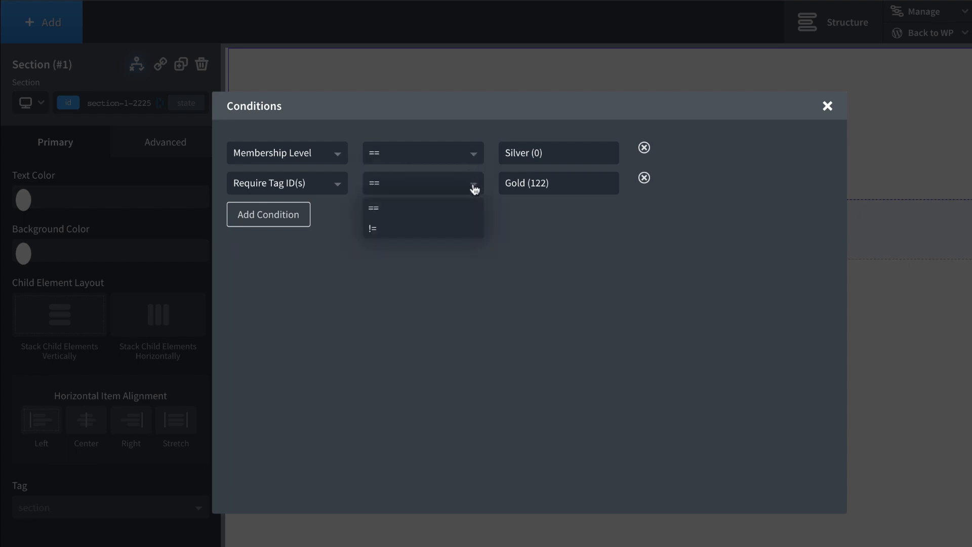
pyautogui.click(415, 230)
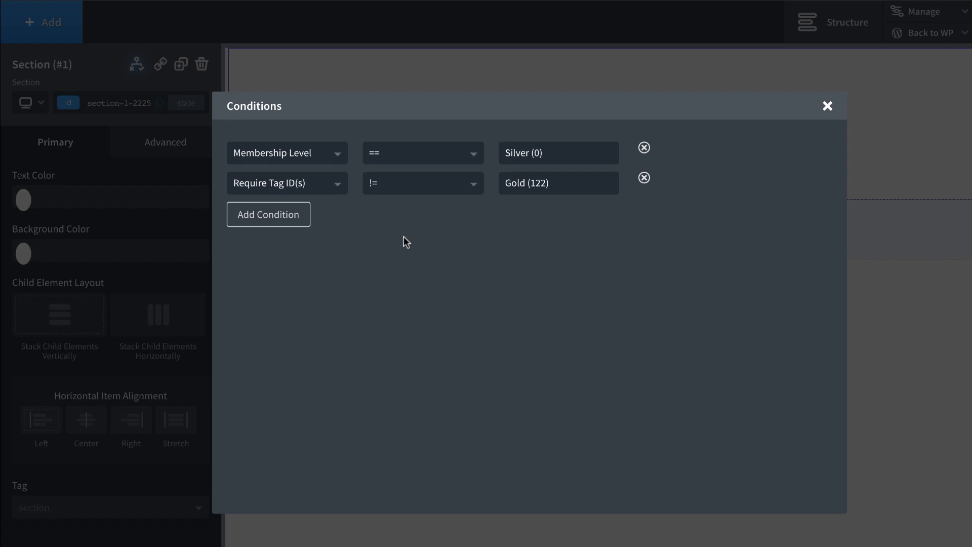
# Step: Delete both conditions from the section and close the conditions dialog
pyautogui.click(644, 147)
pyautogui.click(643, 148)
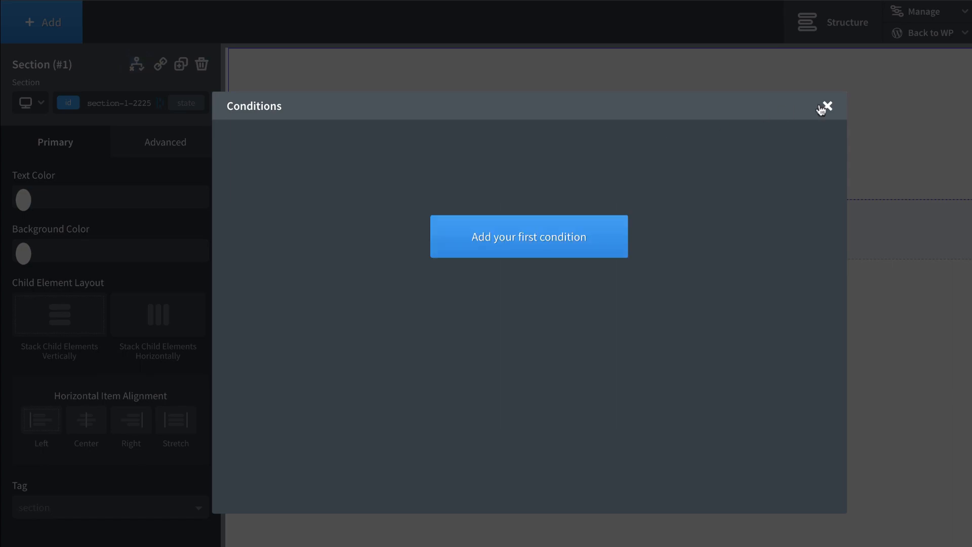
pyautogui.click(826, 106)
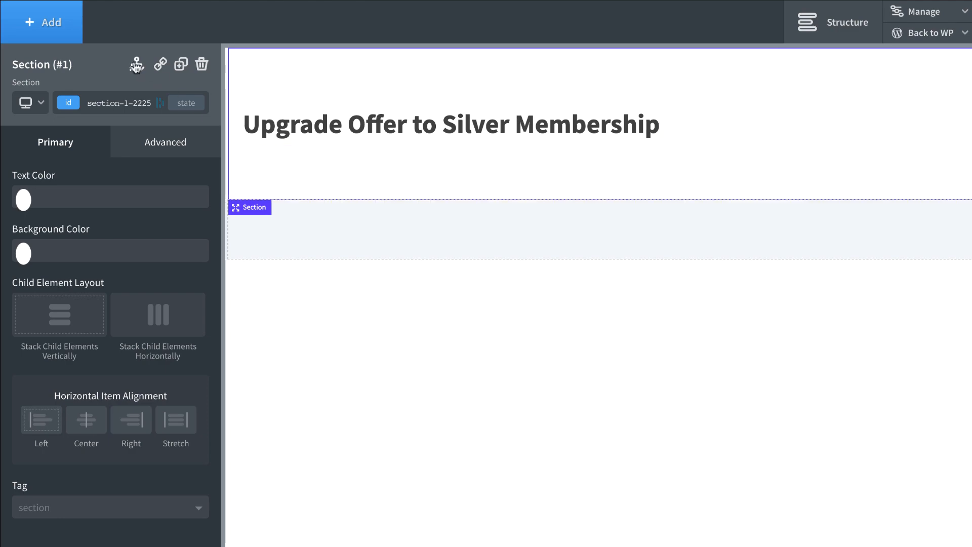
# Step: Add a show/hide condition to the section with Membership Level == Bronze (0) and close the dialog
pyautogui.click(136, 63)
pyautogui.click(159, 105)
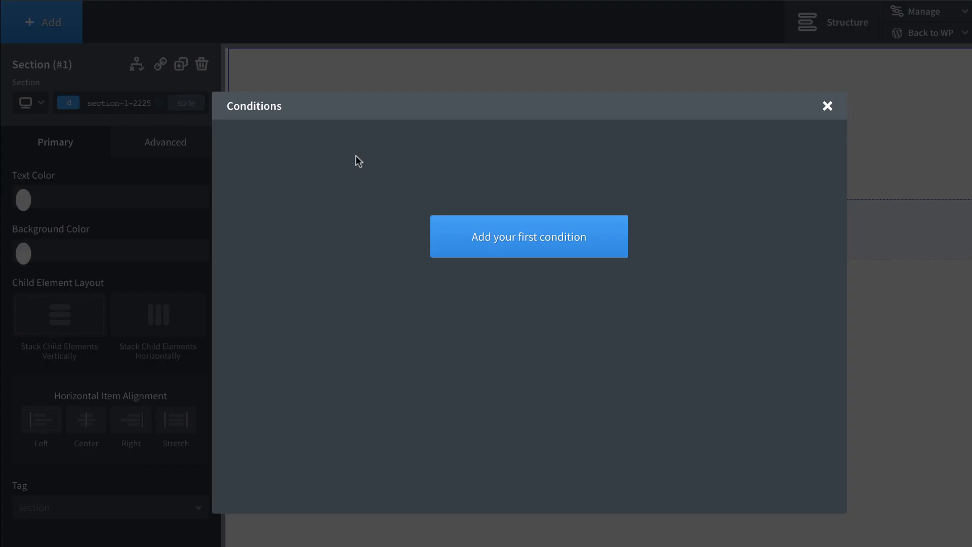
pyautogui.click(486, 235)
pyautogui.click(291, 152)
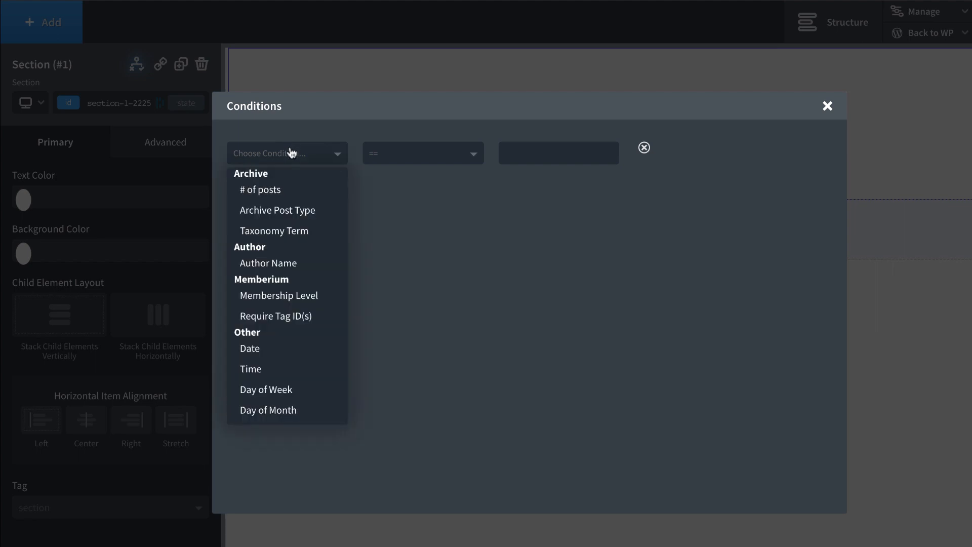
pyautogui.click(292, 303)
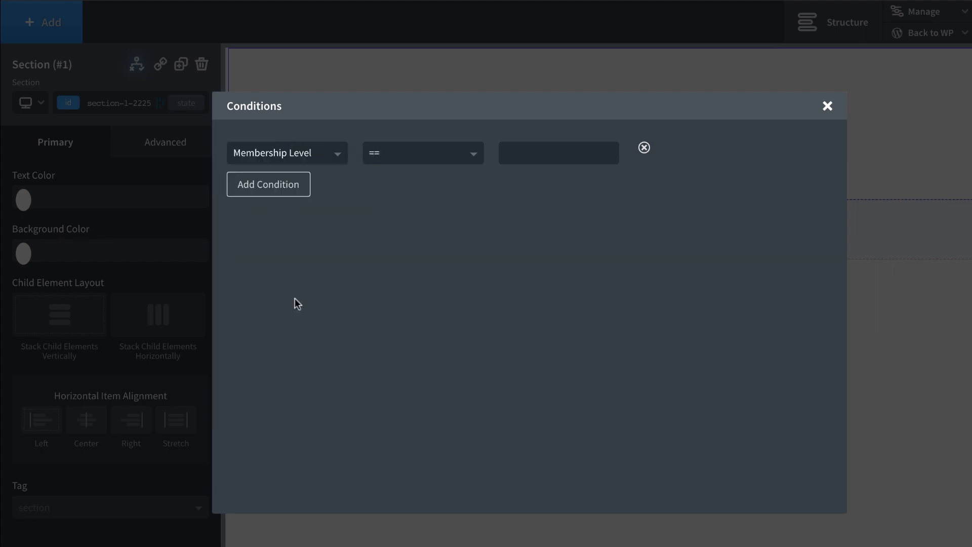
pyautogui.click(530, 155)
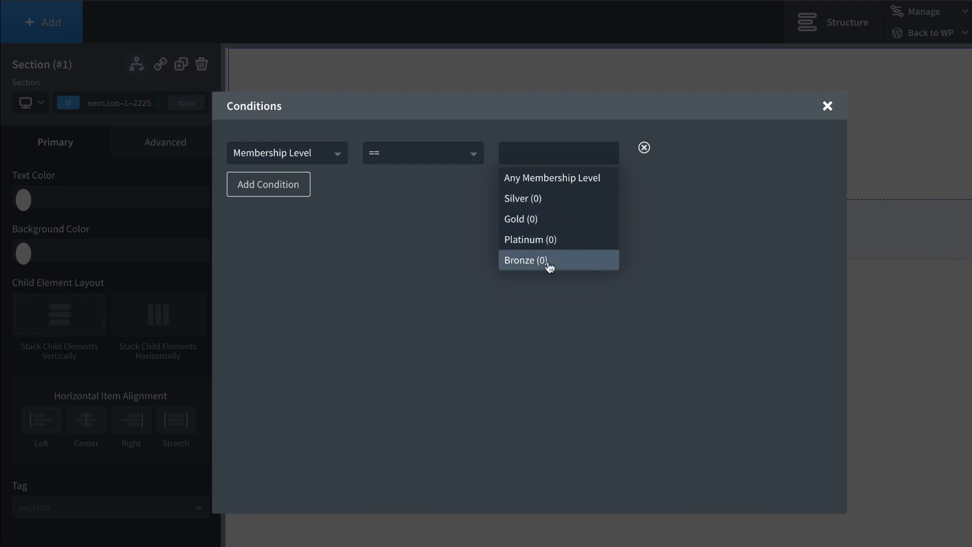
pyautogui.click(548, 265)
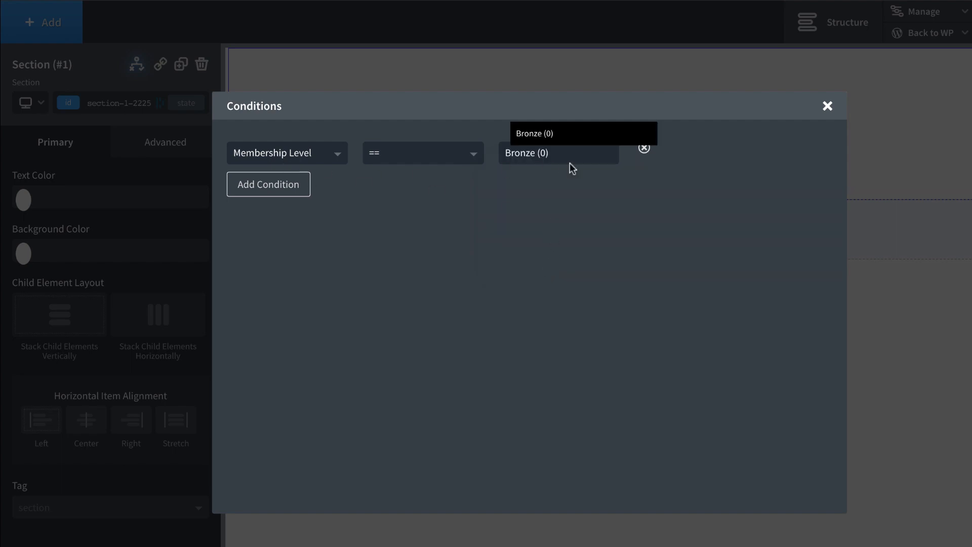
pyautogui.click(827, 107)
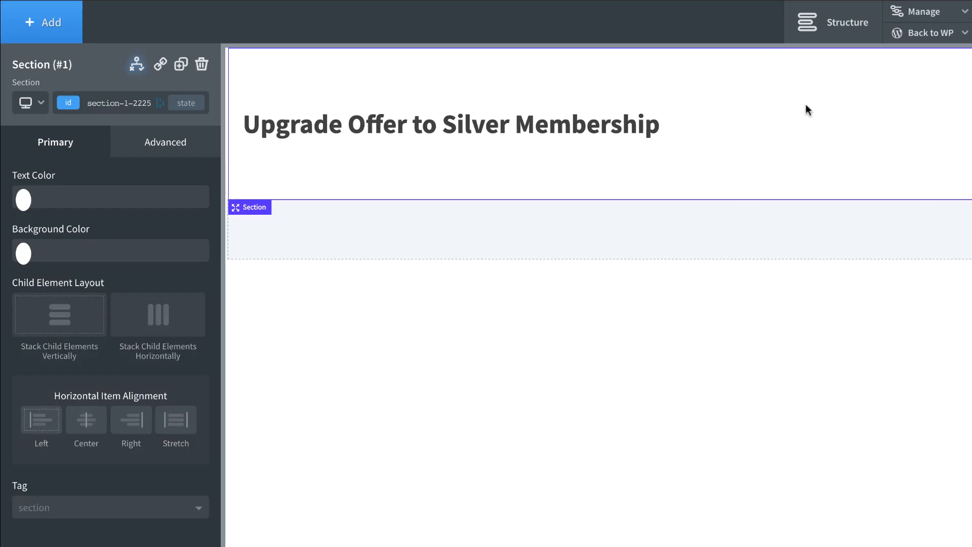